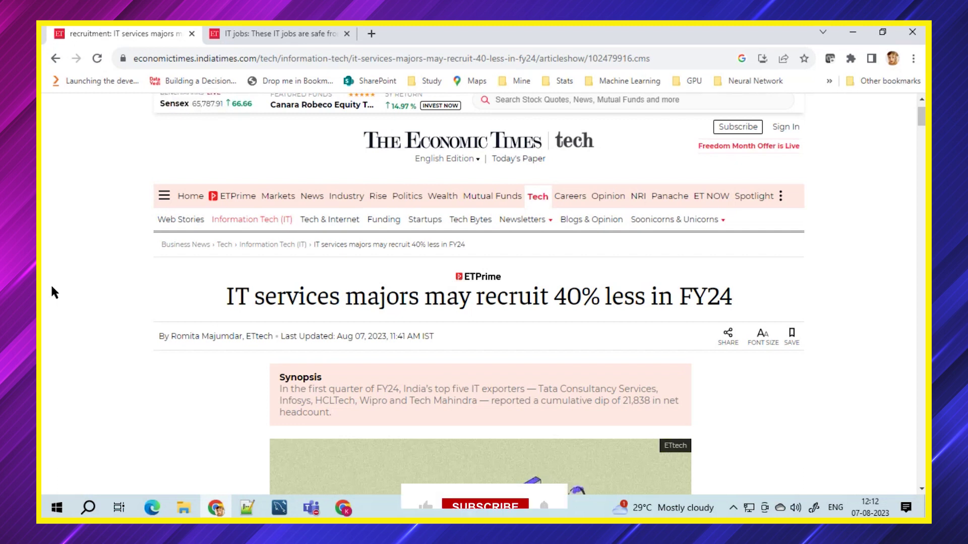
Drag across the Economic Times article 'IT services majors may recruit 40% less in FY24'.
drag(152, 244, 484, 244)
Open the 'IT jobs safe from layoffs' article, then bring forward the Datavizon Up-Coming Courses window.
click(281, 33)
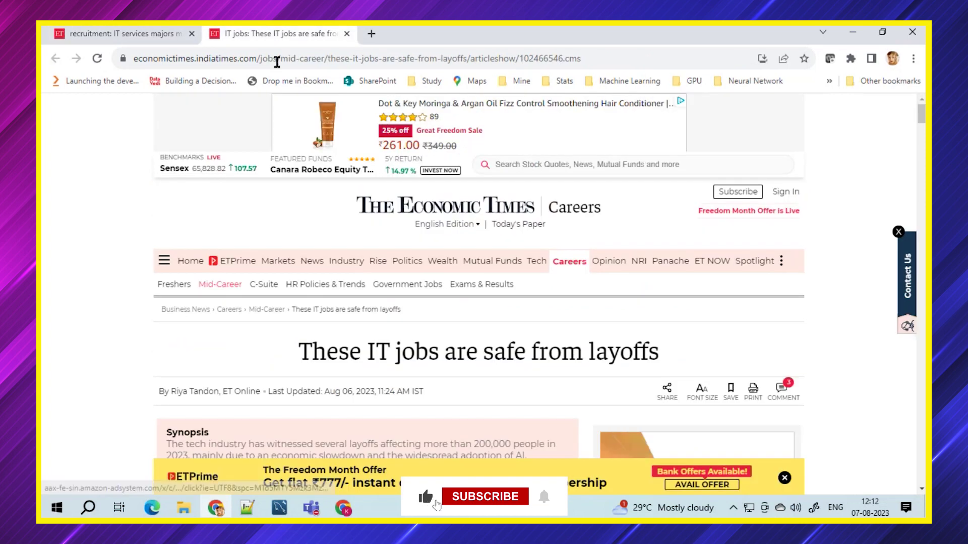
scroll(303, 287, down, 15)
scroll(250, 288, down, 5)
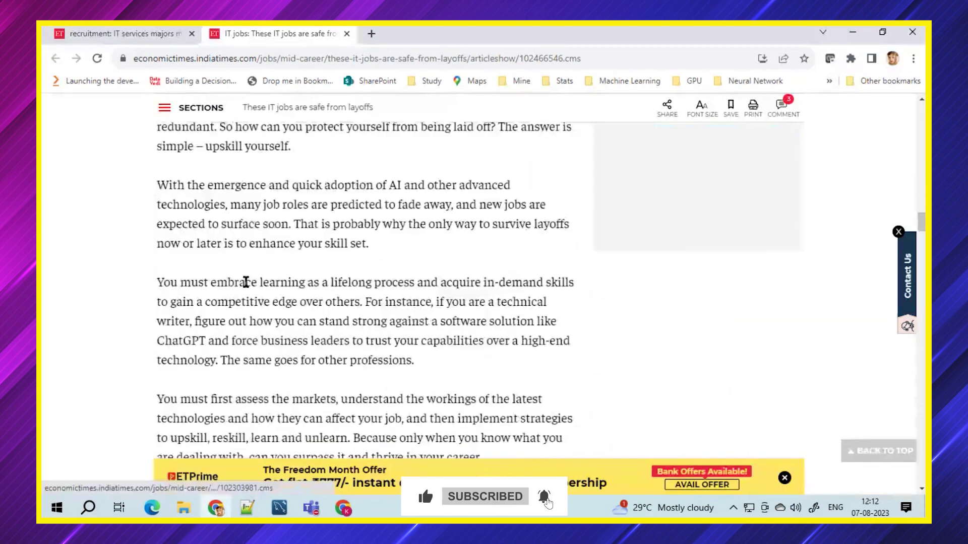
scroll(250, 287, up, 3)
drag(205, 276, 294, 281)
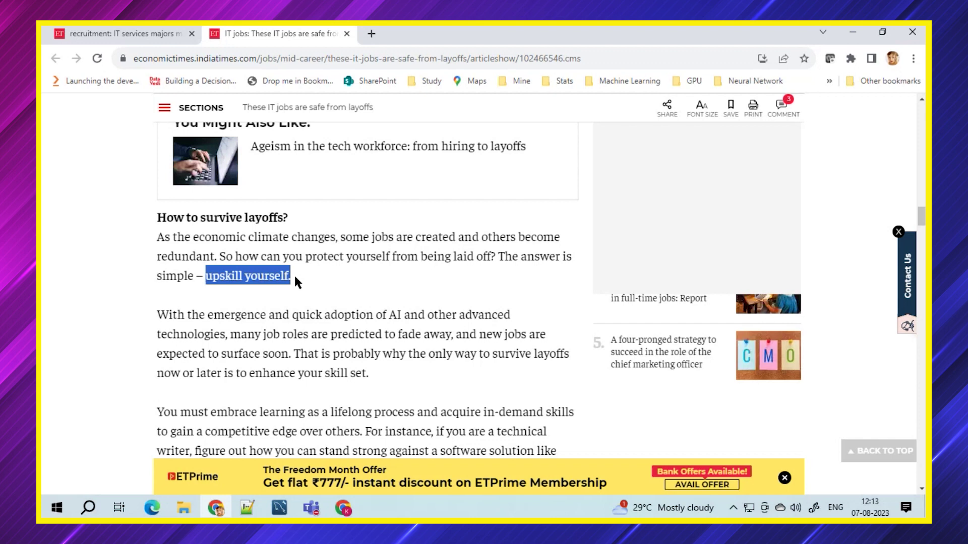
click(344, 508)
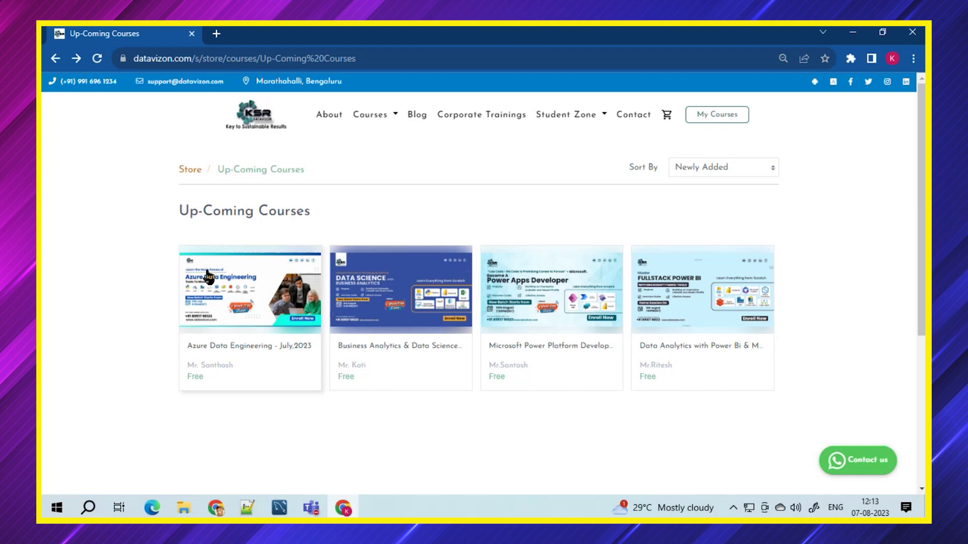
Open the Azure Data Engineering - July, 2023 course from the Up-Coming Courses list.
click(252, 311)
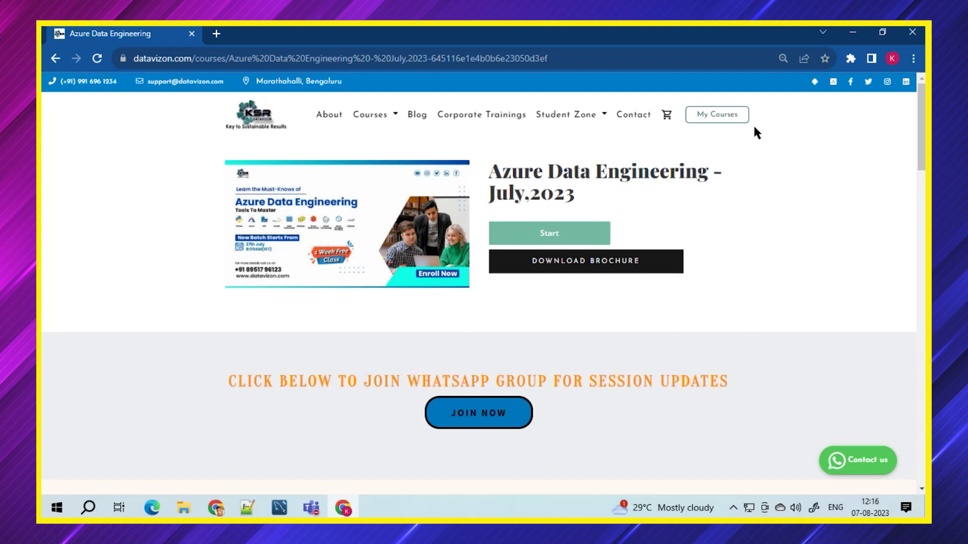
Go to Courses > Upcoming Courses and open the Business Analytics & Data Science (Aug 23) course.
click(371, 114)
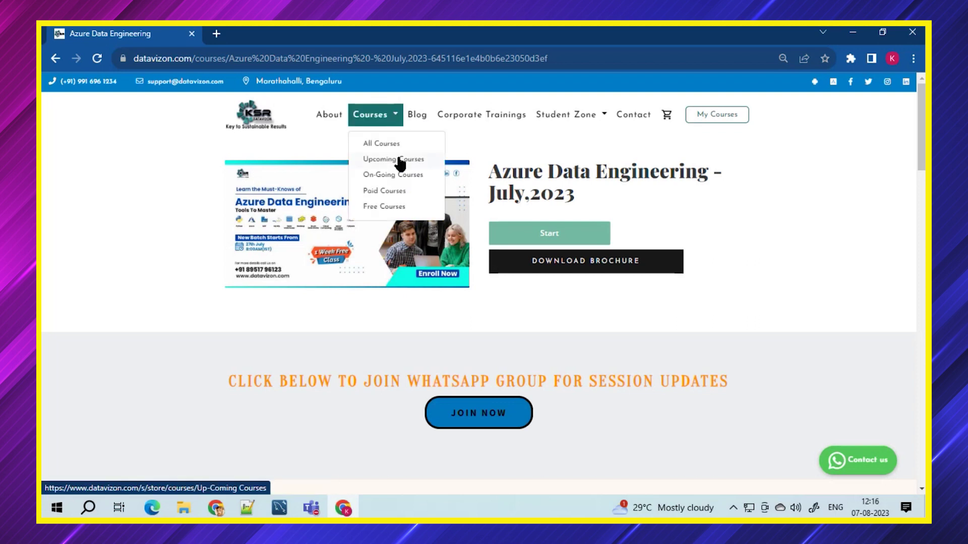
click(400, 159)
click(425, 291)
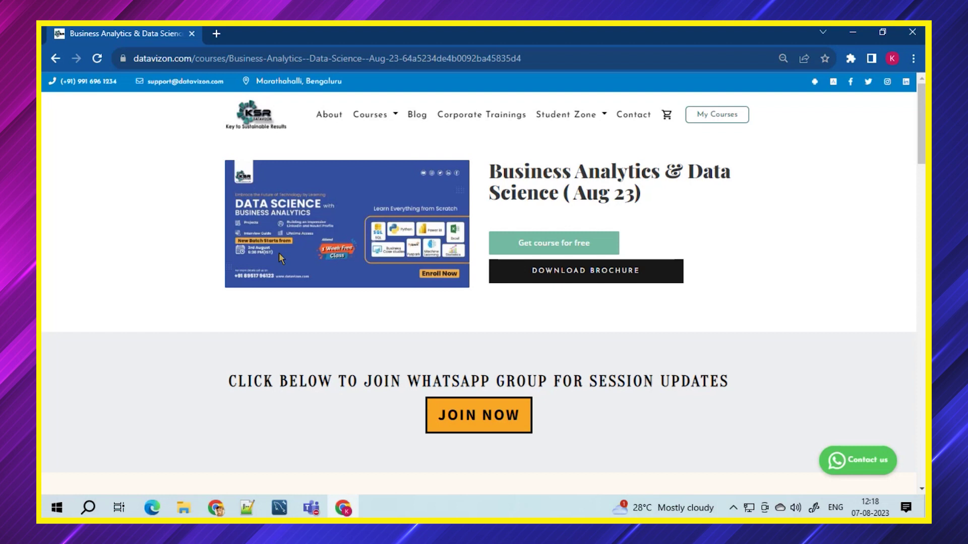
Enrol free, browse the Day-2 and July 23 master class lessons, then return to My Courses.
click(550, 247)
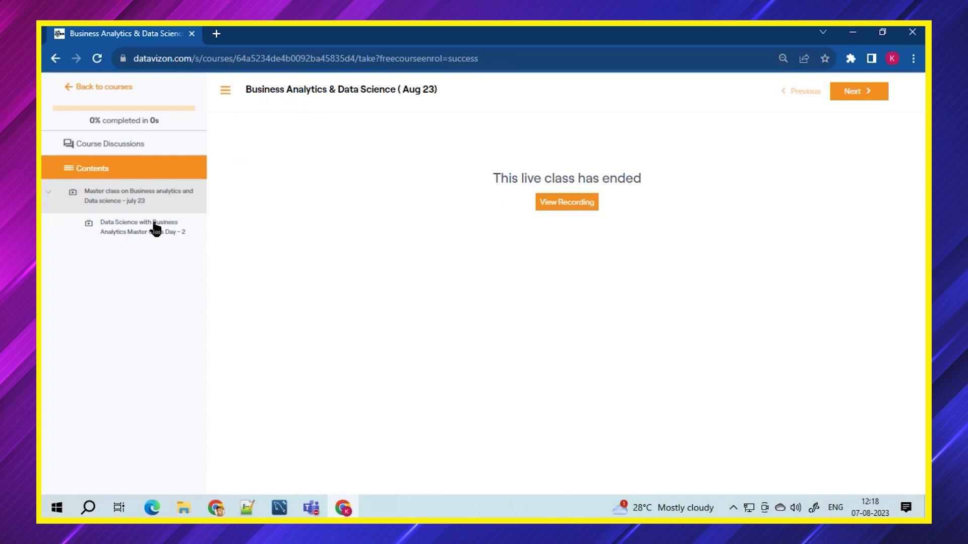
click(154, 227)
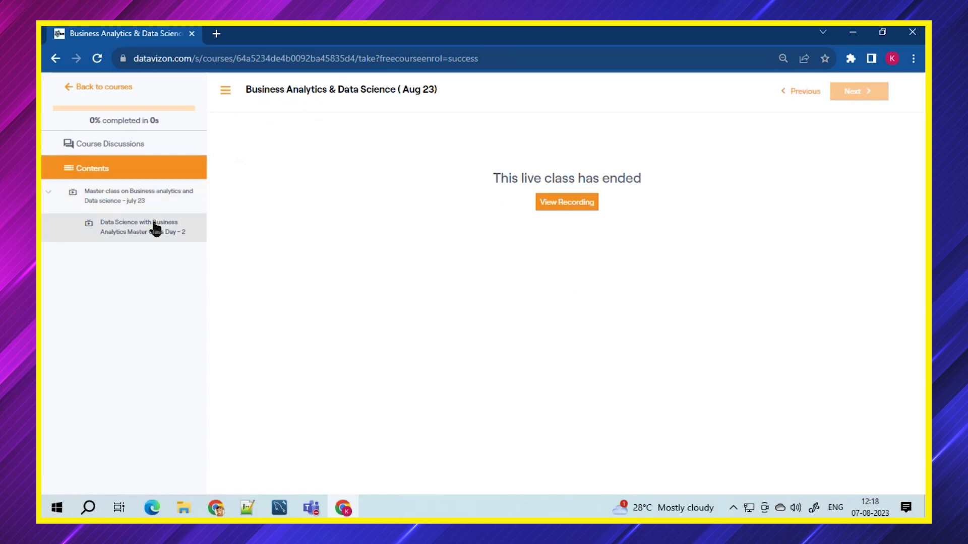
click(159, 197)
click(156, 224)
click(97, 87)
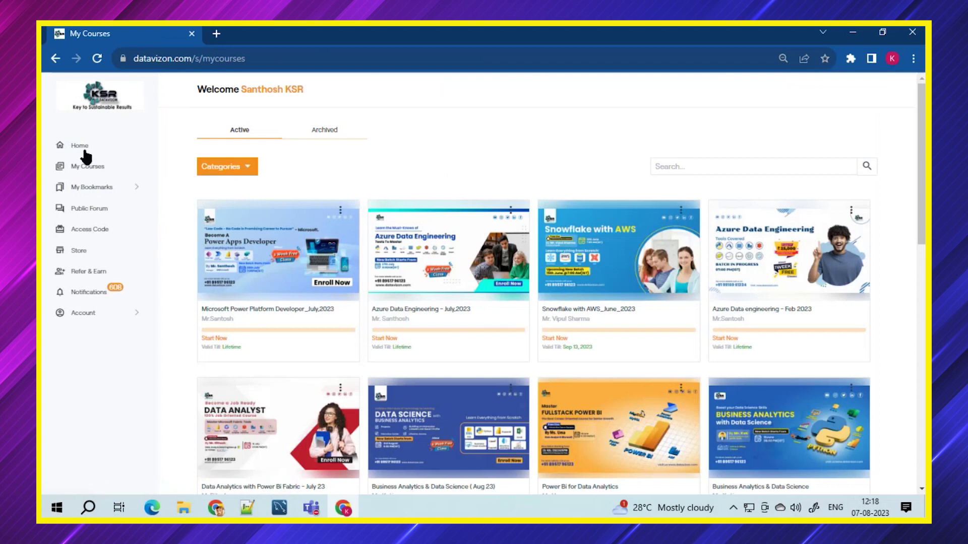
Return to the homepage and choose Courses > Upcoming Courses.
click(80, 145)
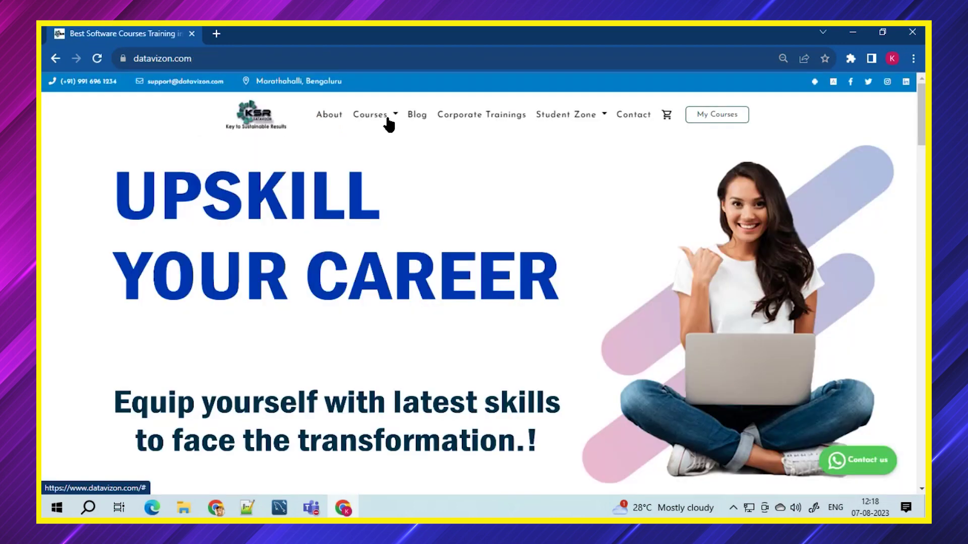
click(374, 114)
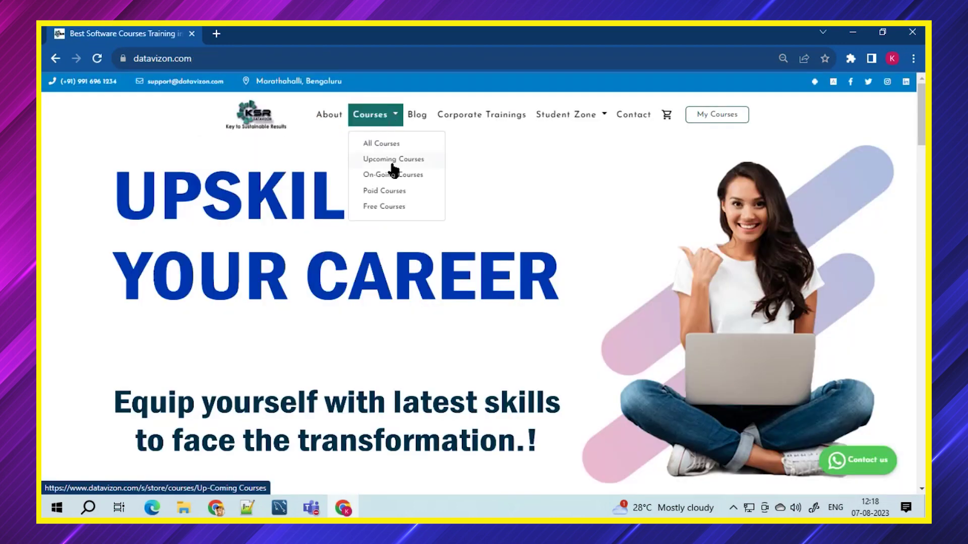
click(392, 160)
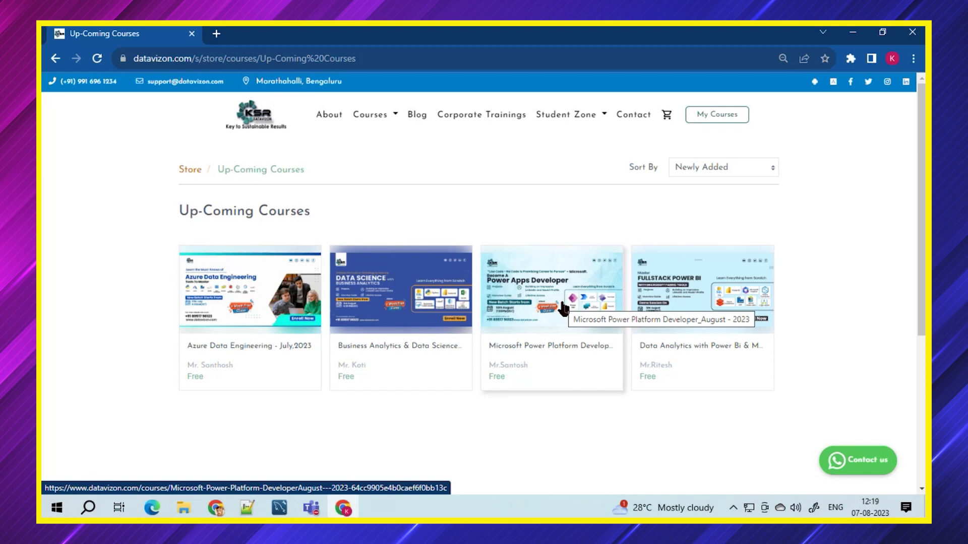
Open the Microsoft Power Platform Developer_August - 2023 course from the Up-Coming Courses list.
click(561, 307)
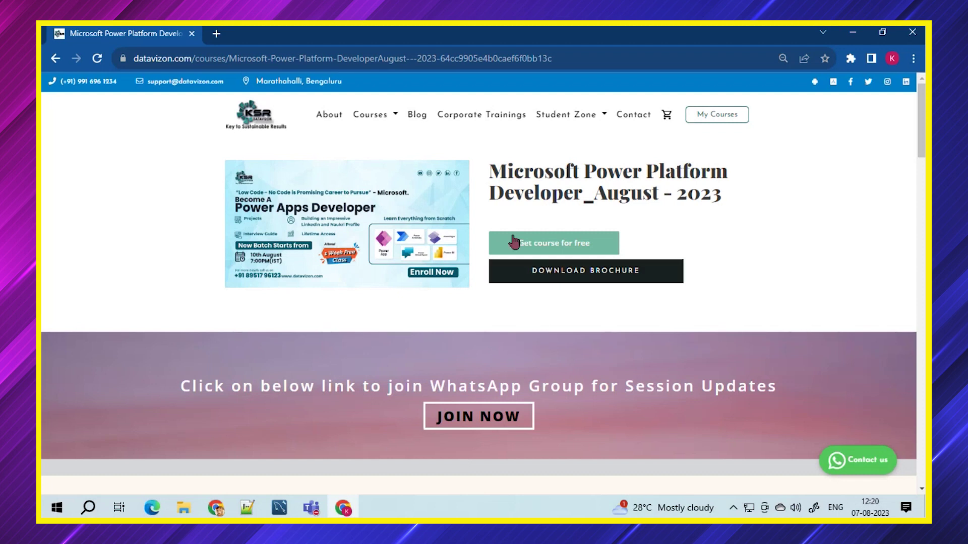
Enrol free in Power Platform Developer and open the August Batch Master Class lesson.
click(552, 242)
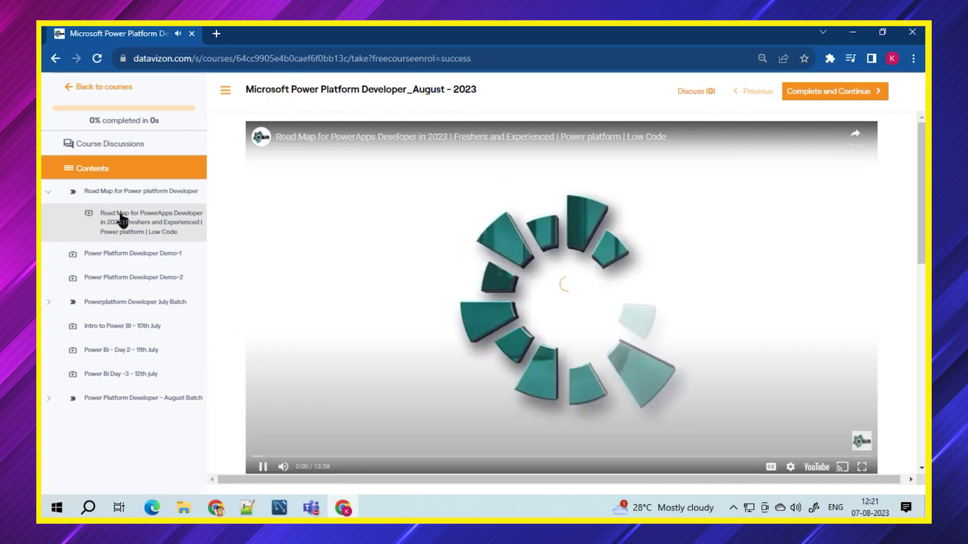
click(48, 191)
click(48, 360)
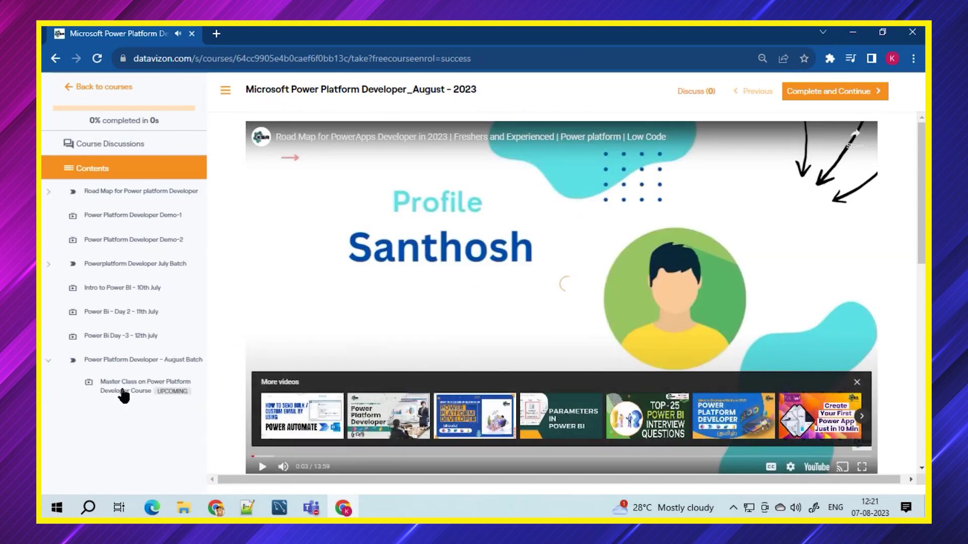
click(123, 387)
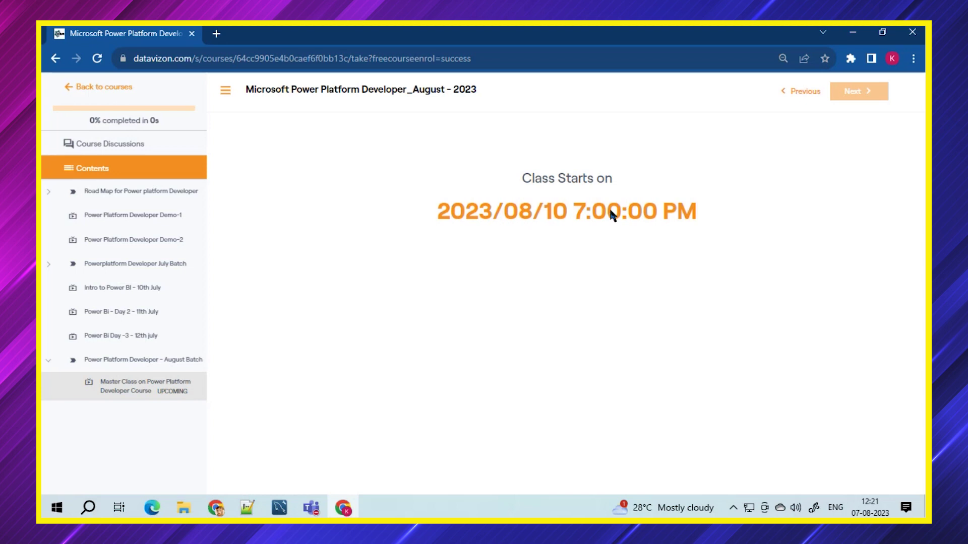
Return home via My Courses and open Data Analytics with Power BI & MS-Fabric Tools from Upcoming Courses.
click(76, 86)
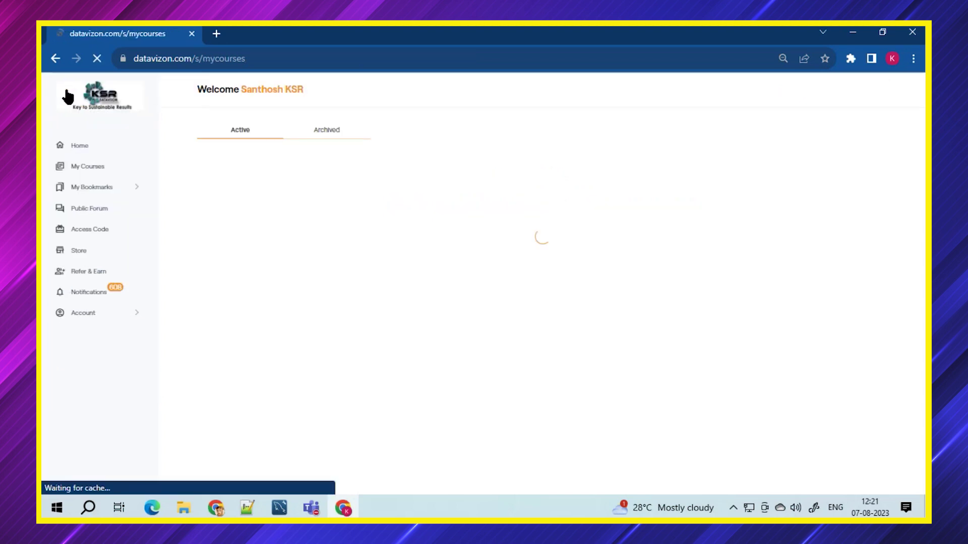
click(99, 152)
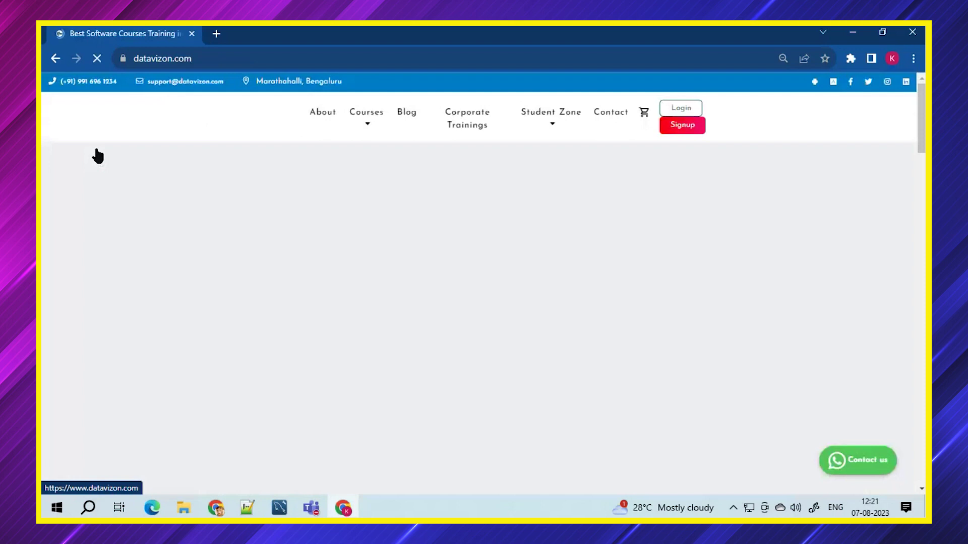
click(374, 114)
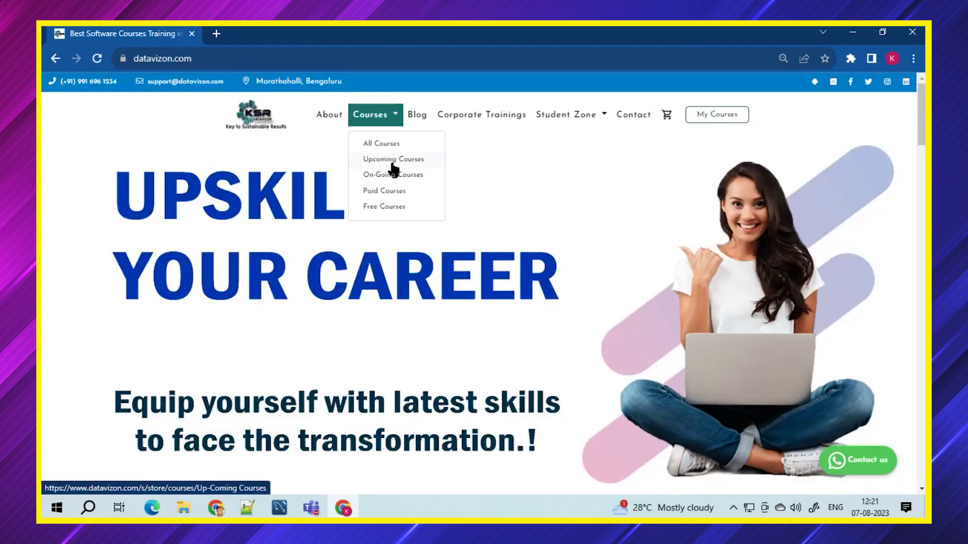
click(393, 158)
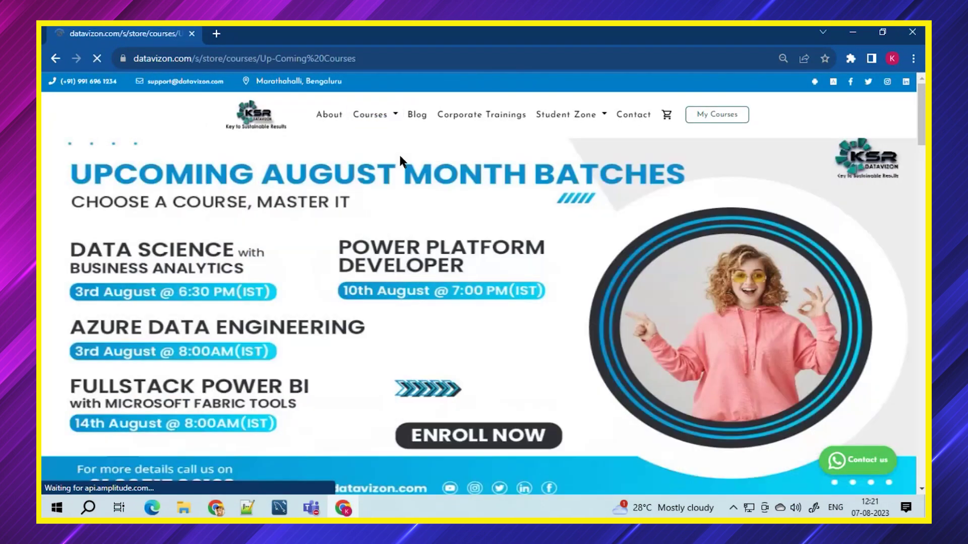
click(713, 291)
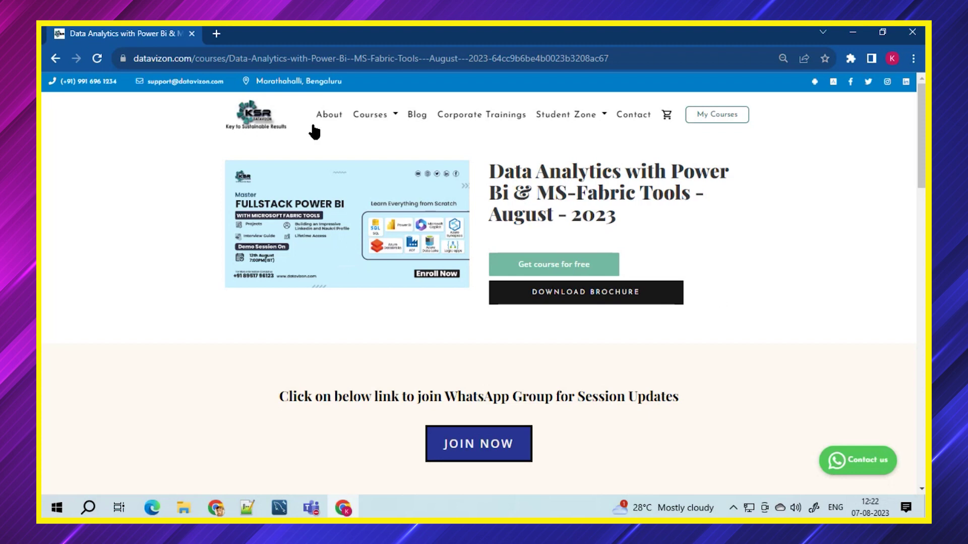
mouse_move(374, 115)
click(386, 161)
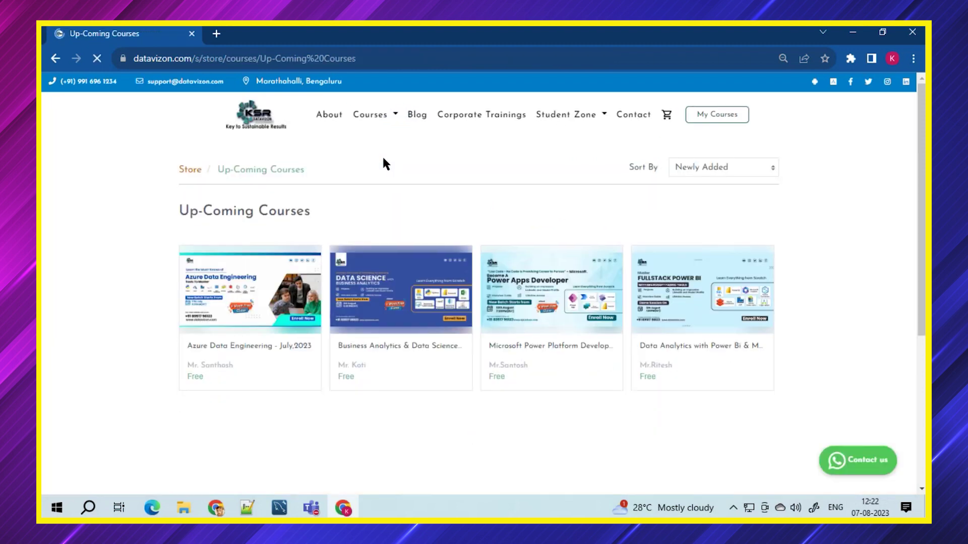